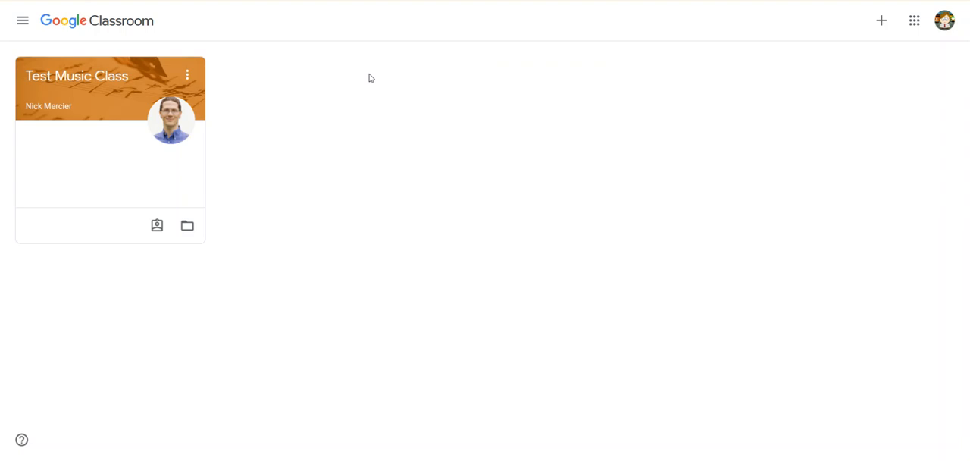
- Enter the Test Music Class from the Classroom home page
{"action": "left_click", "coordinate": [79, 85]}
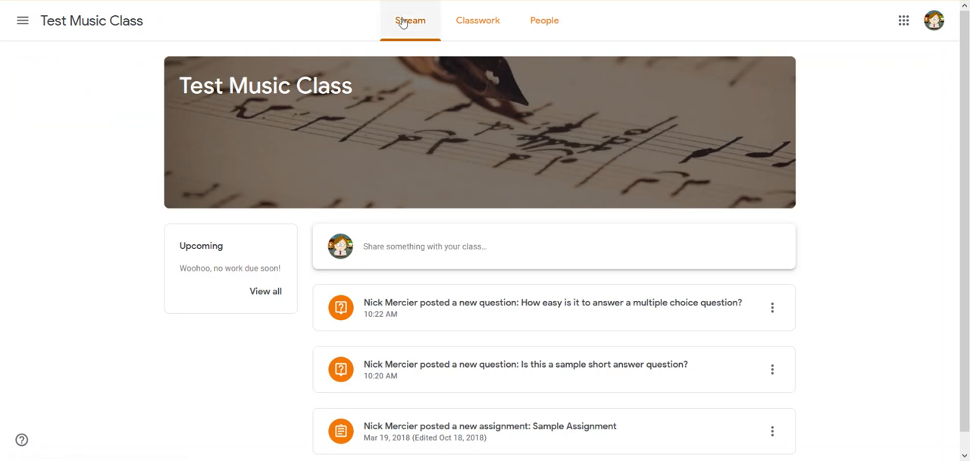
- From Classwork, expand the assignment cards and bring up 'Is this a sample short answer question?' on its own page
{"action": "left_click", "coordinate": [475, 32]}
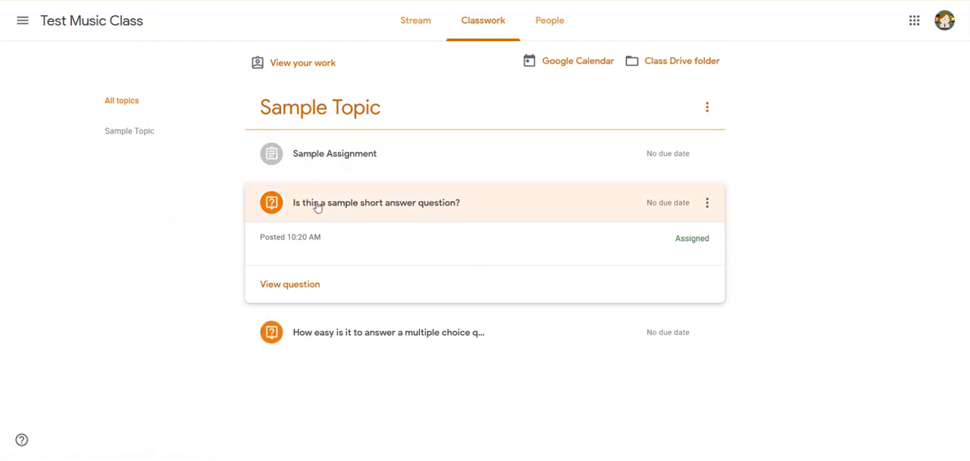
{"action": "left_click", "coordinate": [435, 160]}
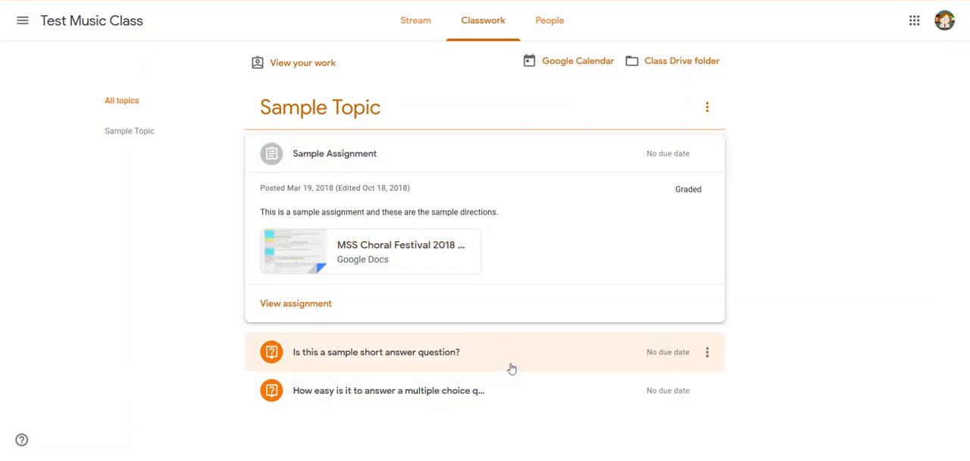
{"action": "left_click", "coordinate": [512, 356]}
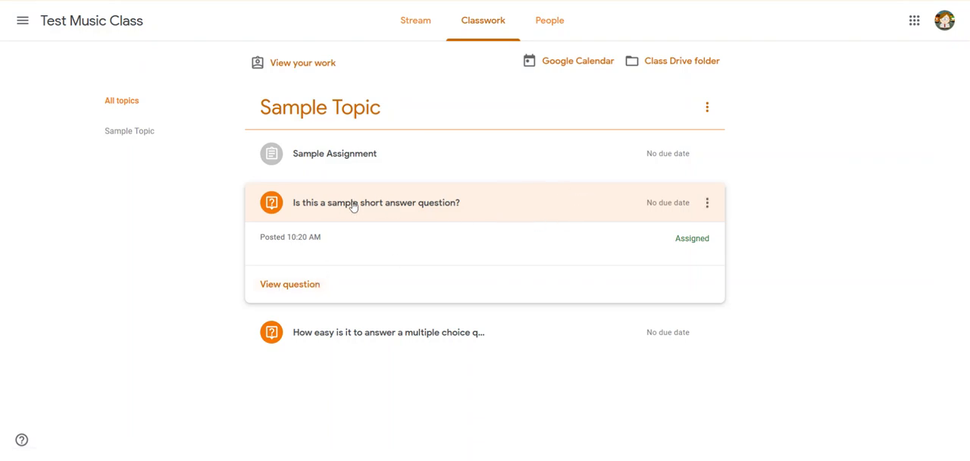
{"action": "left_click", "coordinate": [294, 288]}
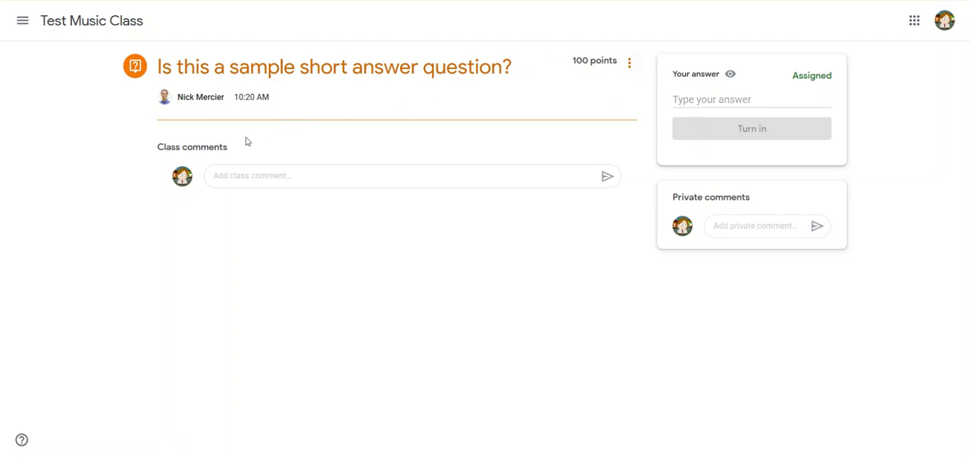
{"action": "left_click", "coordinate": [255, 177]}
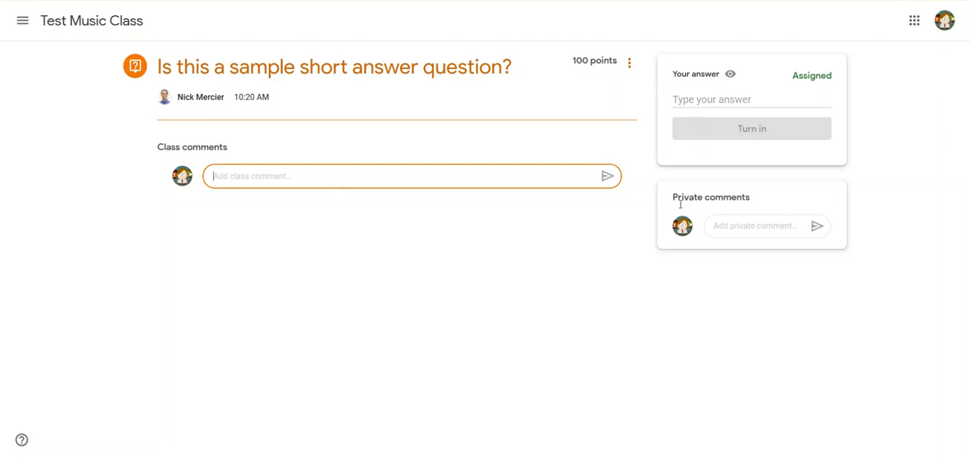
{"action": "left_click", "coordinate": [744, 226]}
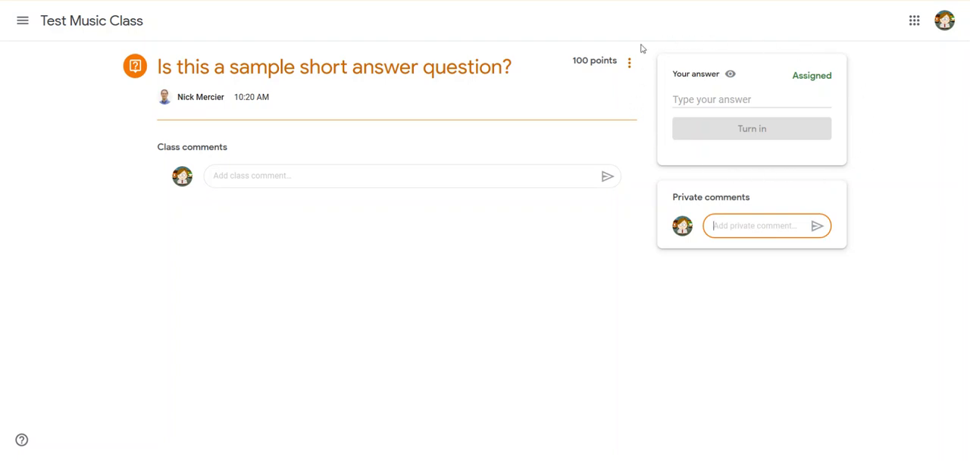
{"action": "left_click", "coordinate": [678, 96]}
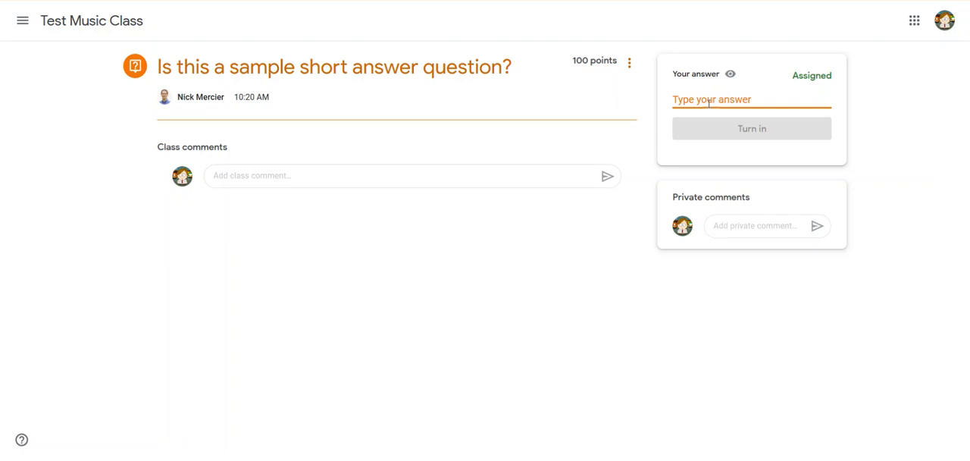
{"action": "type", "text": "Yes, this "}
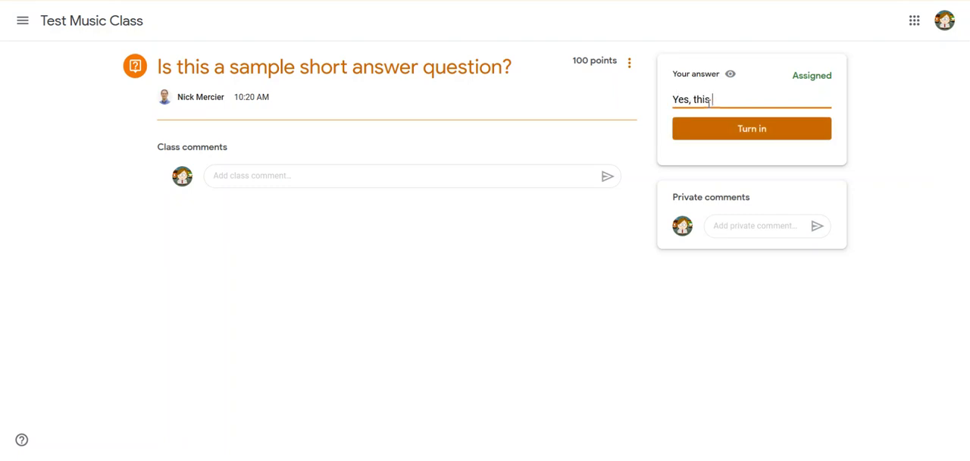
{"action": "type", "text": "is defini"}
{"action": "type", "text": "tely a sh"}
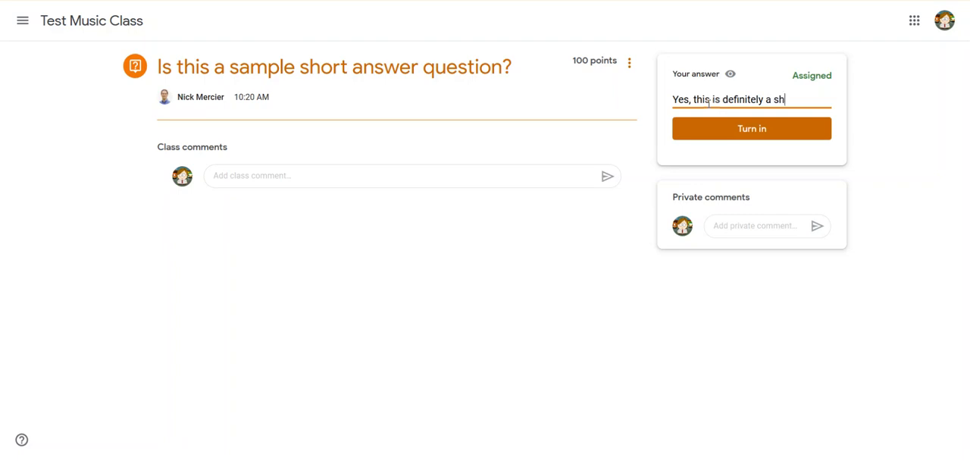
{"action": "type", "text": "ort answer "}
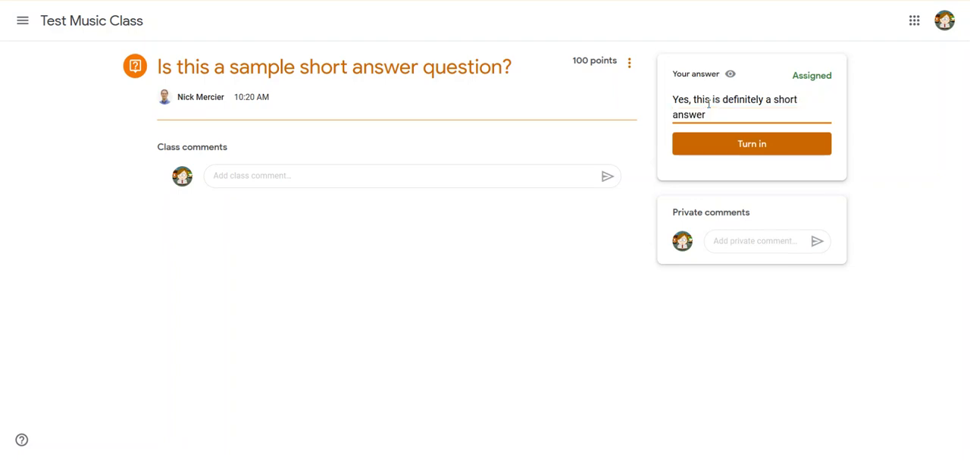
{"action": "type", "text": "quets"}
- Correct the typo and turn in 'Yes, this is definitely a short answer question.'
{"action": "key", "text": "BackSpace"}
{"action": "key", "text": "BackSpace"}
{"action": "type", "text": "stion"}
{"action": "left_click", "coordinate": [759, 145]}
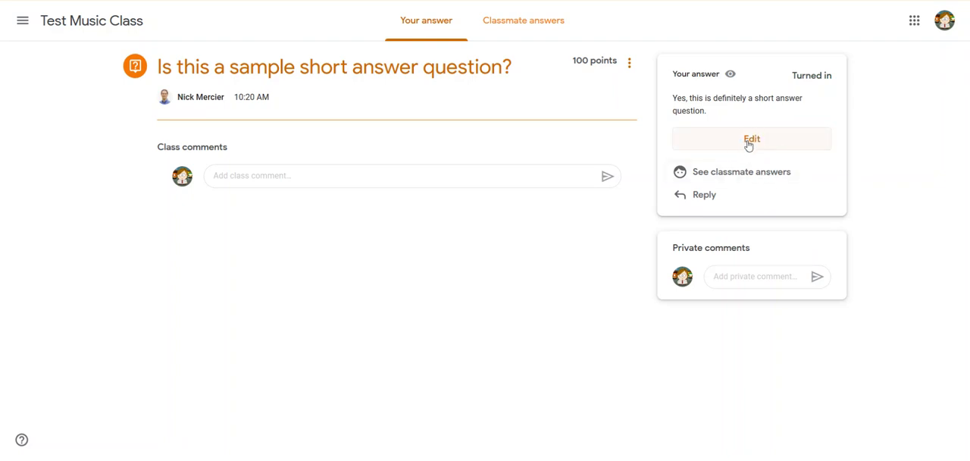
- Reopen the turned-in answer with Edit and turn it in again unchanged
{"action": "left_click", "coordinate": [749, 144]}
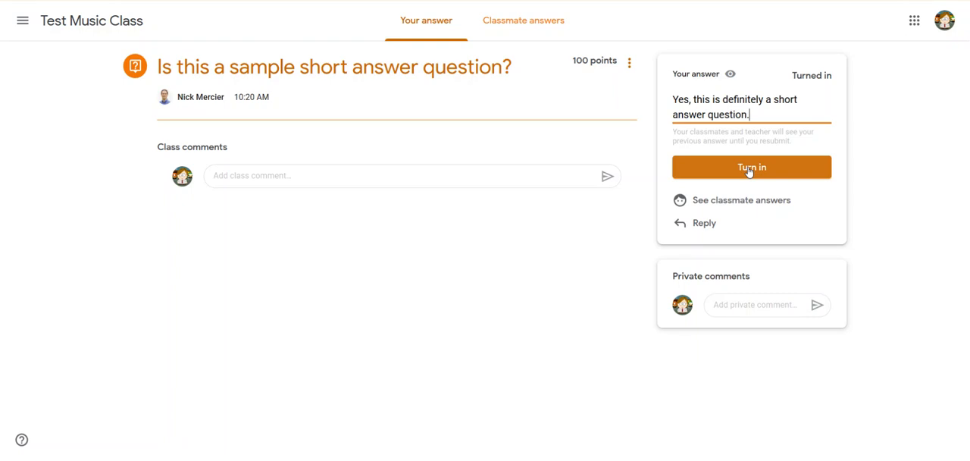
{"action": "left_click", "coordinate": [749, 171]}
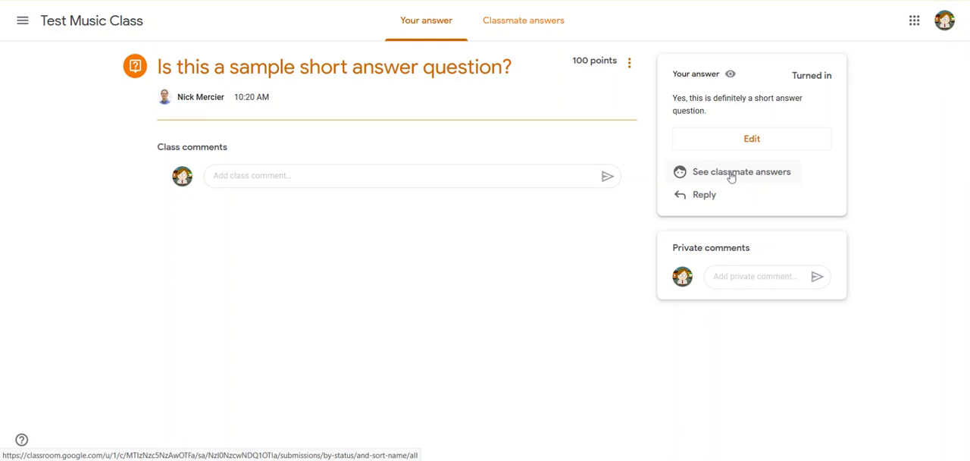
{"action": "left_click", "coordinate": [732, 176]}
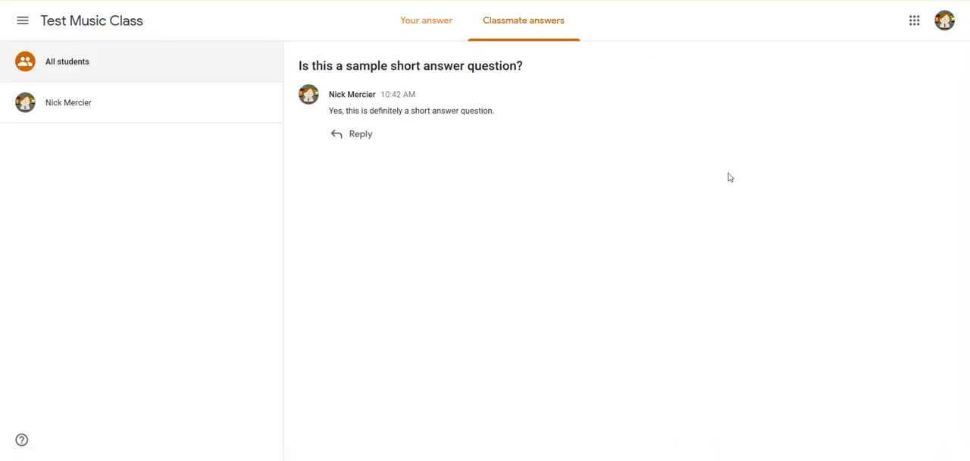